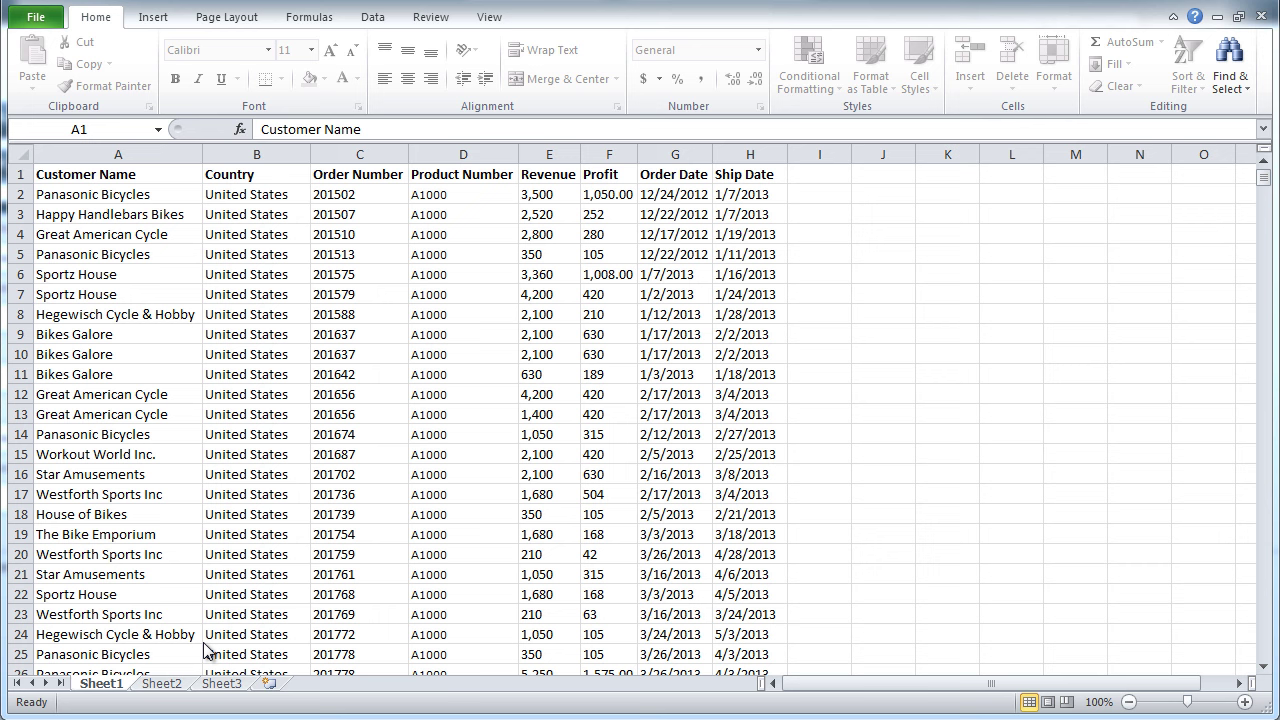
- Examine the customer, country, order, revenue, profit and date columns of the spreadsheet on Sheet1
{"action": "left_click", "coordinate": [118, 173]}
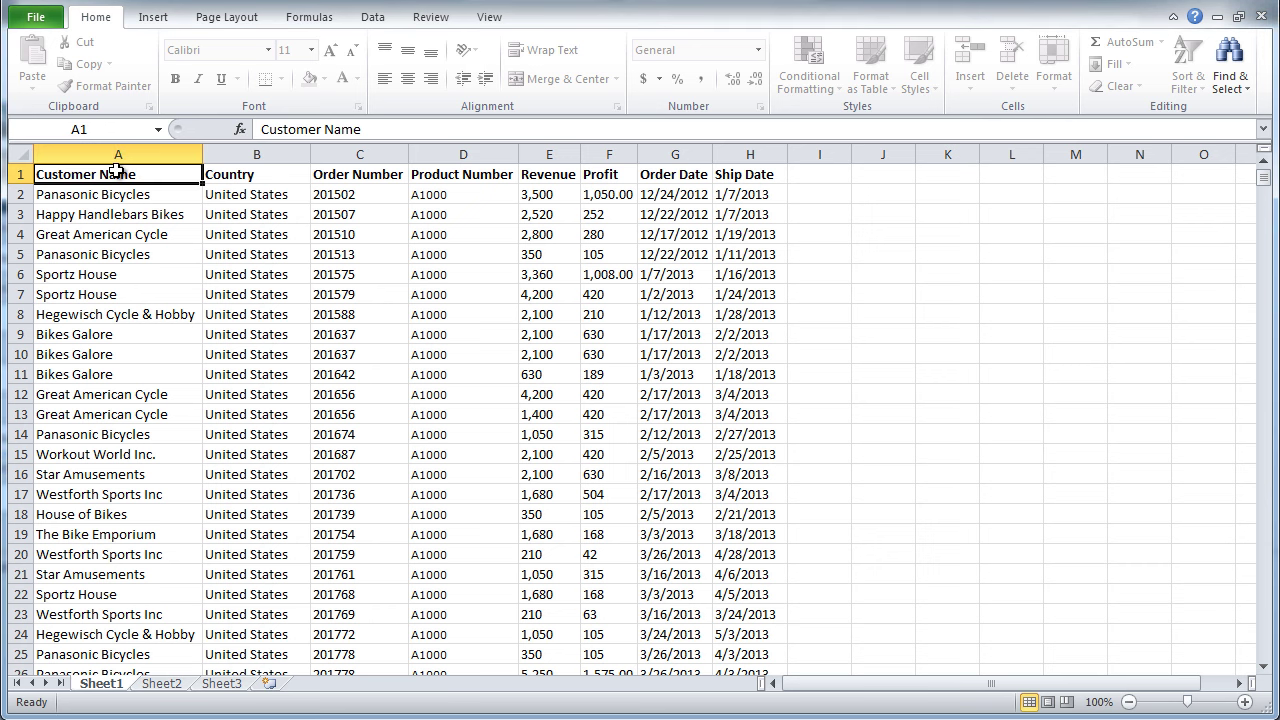
{"action": "scroll", "coordinate": [116, 204], "scroll_direction": "down", "scroll_amount": 1}
{"action": "scroll", "coordinate": [116, 206], "scroll_direction": "down", "scroll_amount": 5}
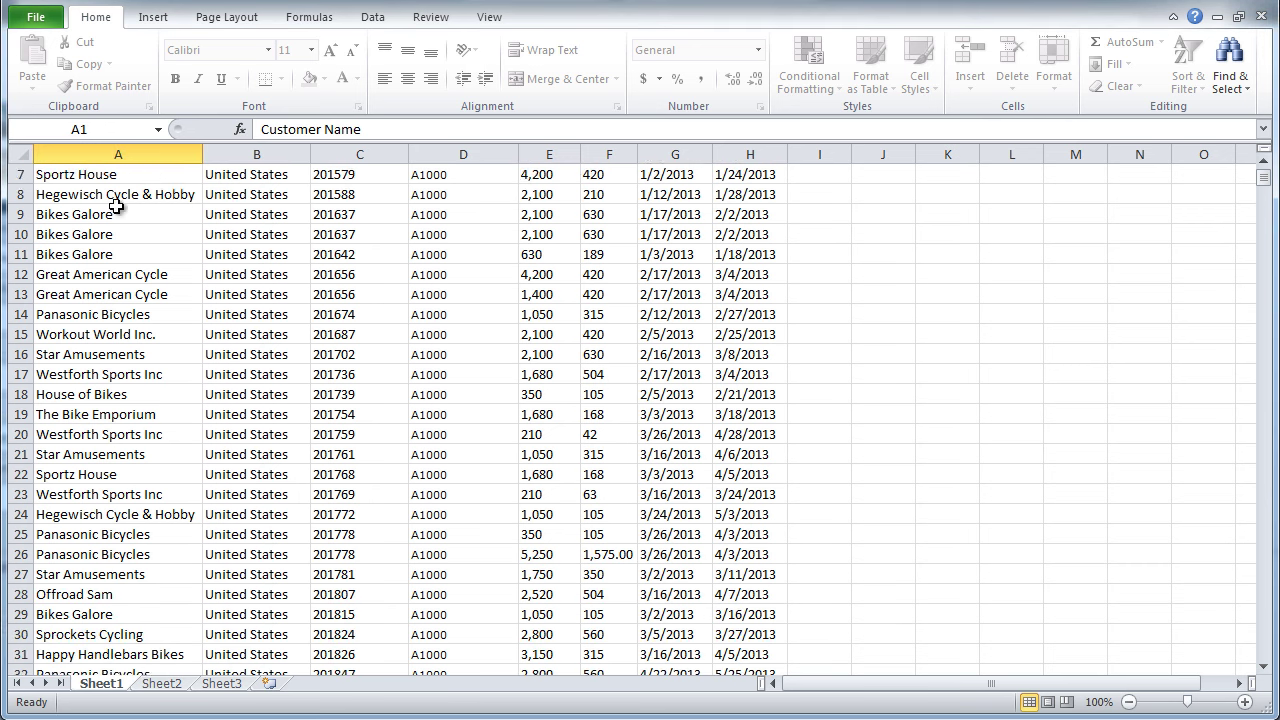
{"action": "scroll", "coordinate": [116, 206], "scroll_direction": "up", "scroll_amount": 6}
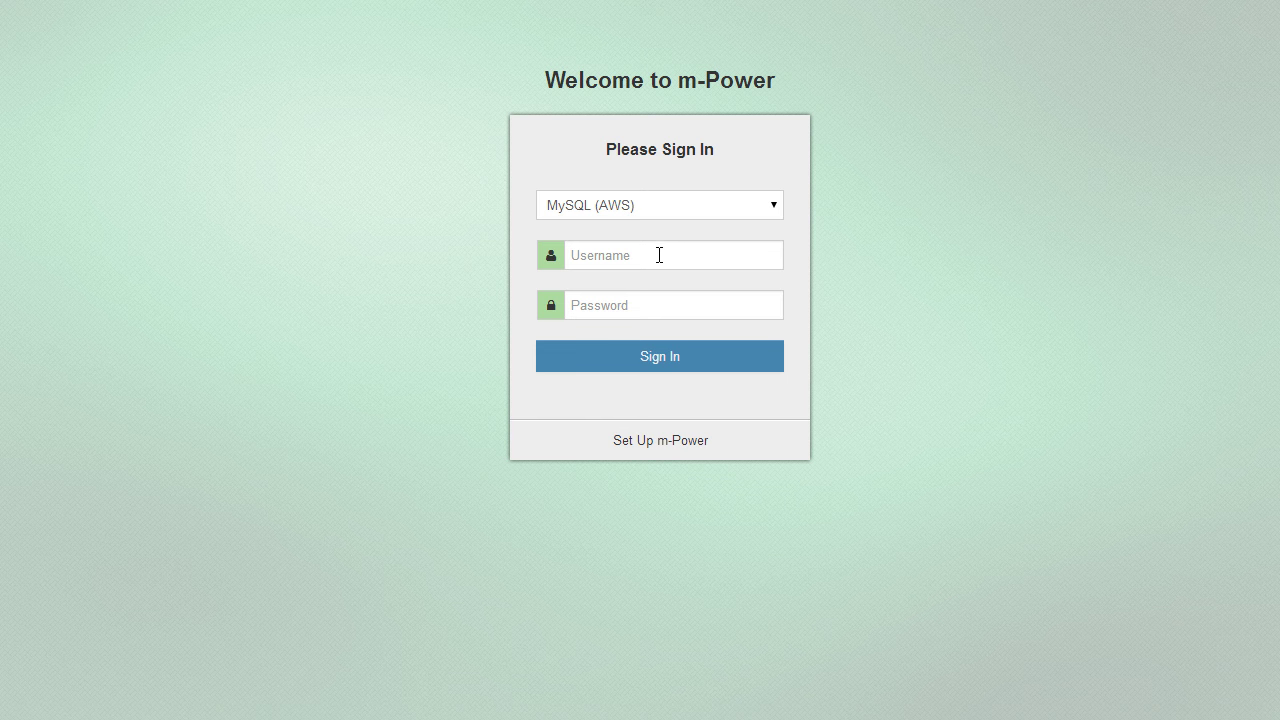
- Sign in to m-Power on the MySQL (AWS) connection with the account username and password
{"action": "left_click", "coordinate": [659, 254]}
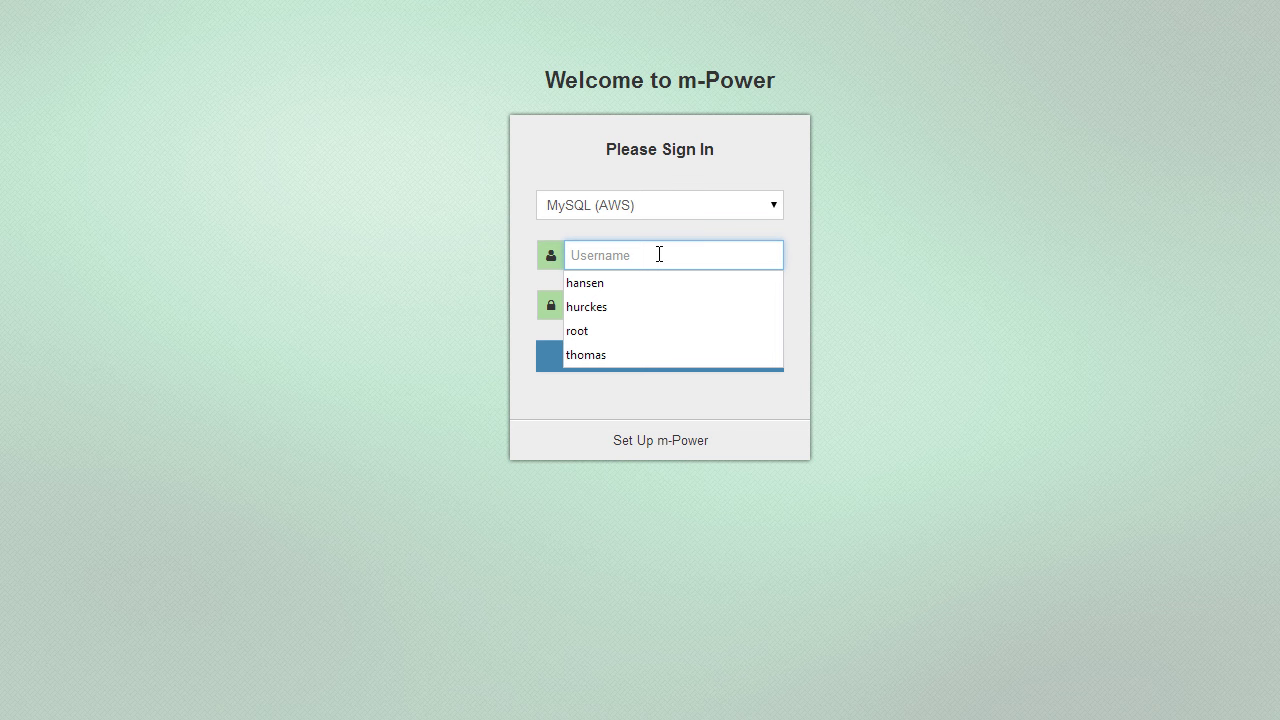
{"action": "type", "text": "hansen"}
{"action": "key", "text": "Tab"}
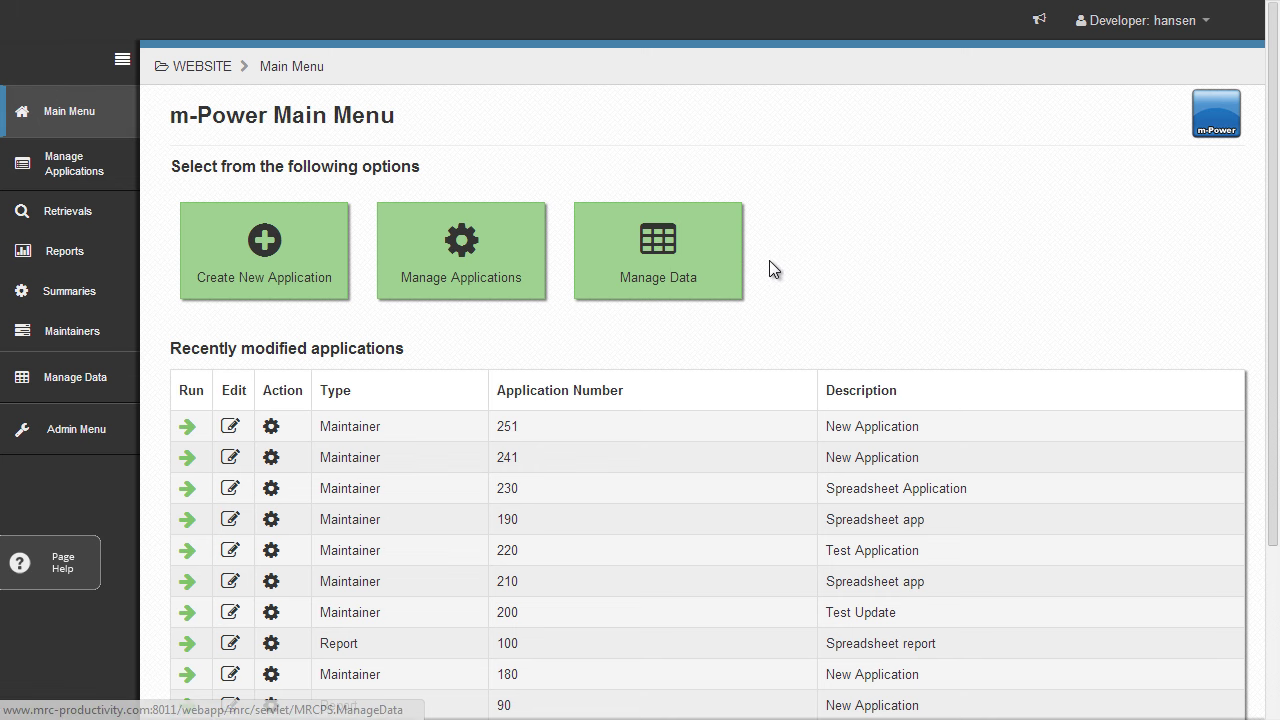
- Upload Bicycle Shipments.xlsx as an Excel source file and create the Bicycle Shipments table in the WEBSITE schema with its data
{"action": "left_click", "coordinate": [719, 262]}
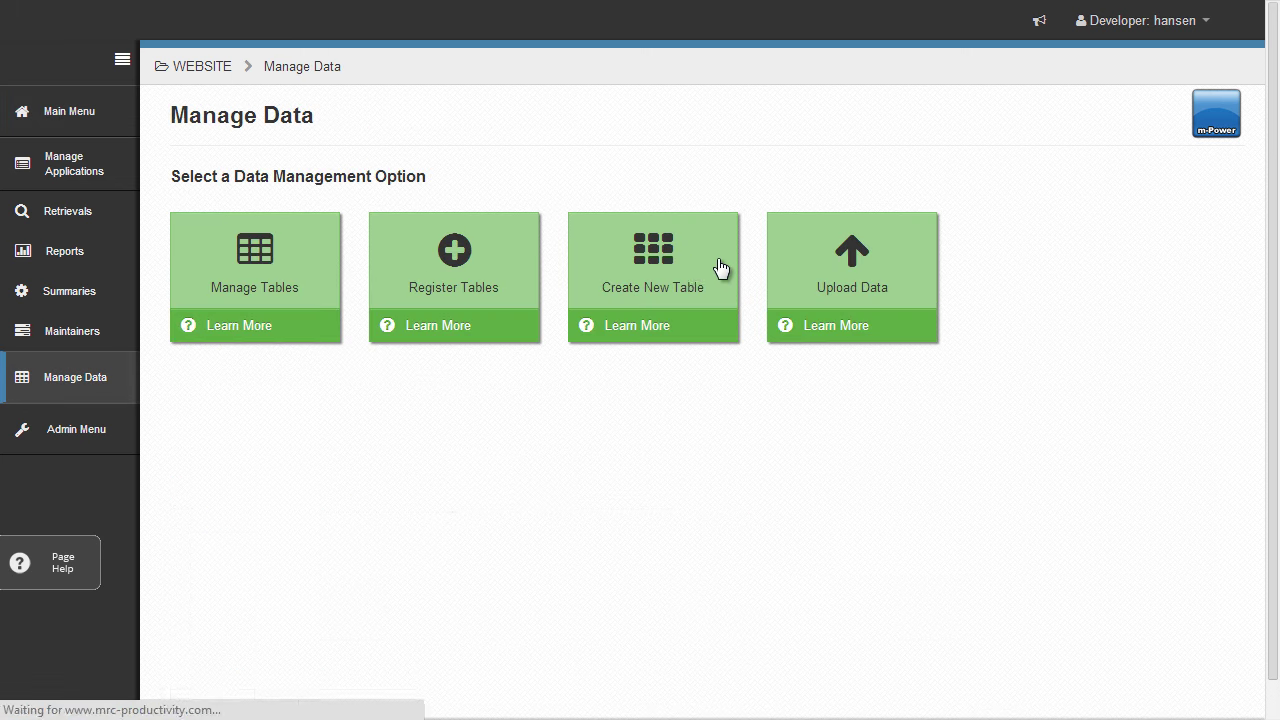
{"action": "left_click", "coordinate": [276, 235]}
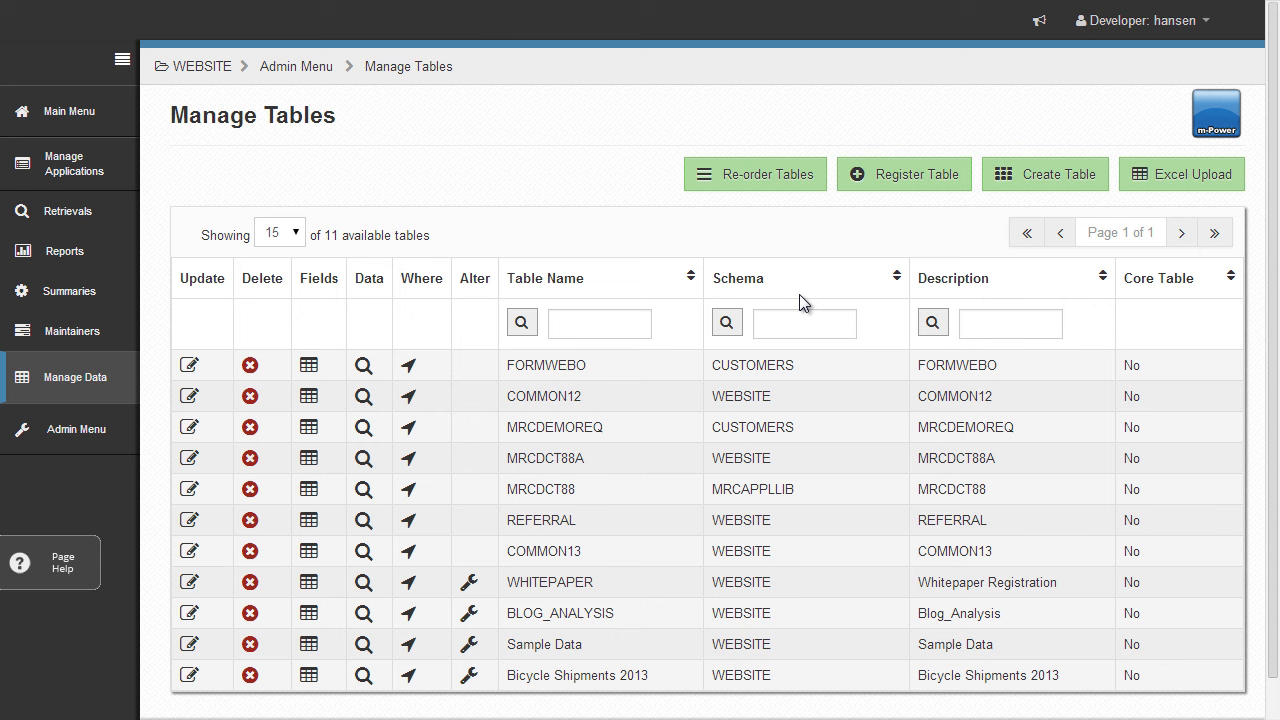
{"action": "left_click", "coordinate": [1138, 172]}
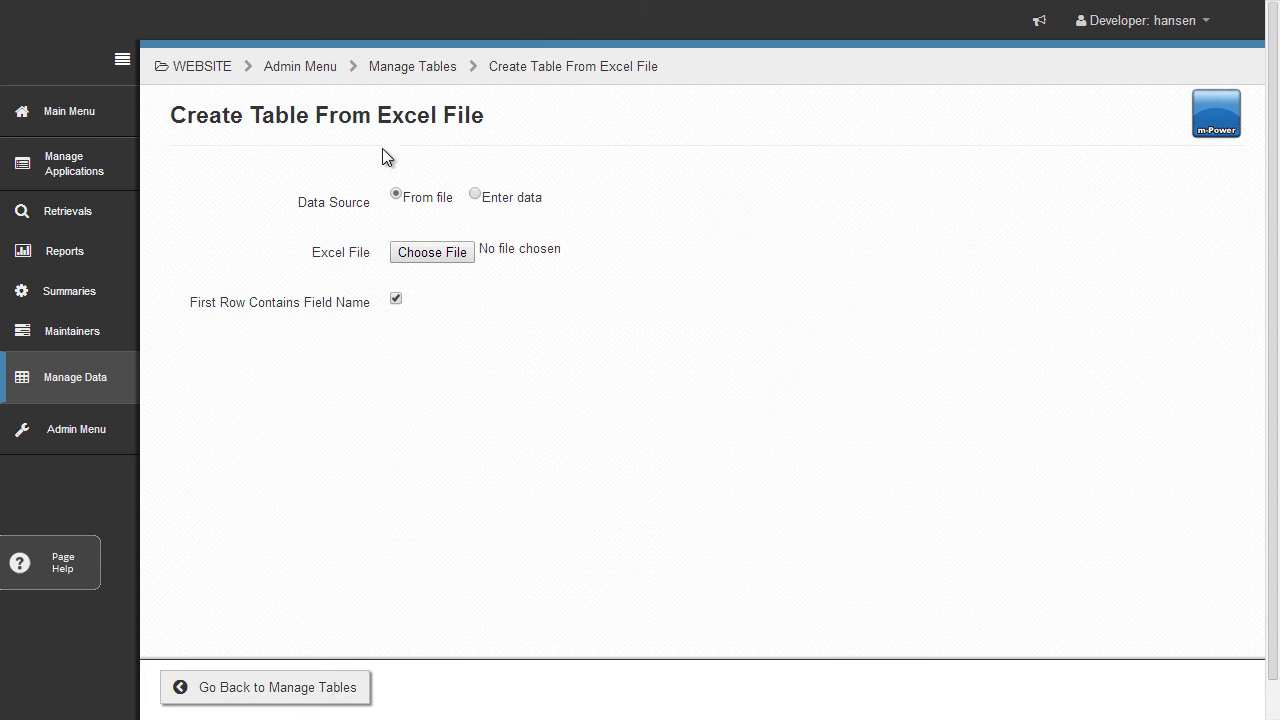
{"action": "left_click", "coordinate": [405, 252]}
{"action": "left_click", "coordinate": [288, 113]}
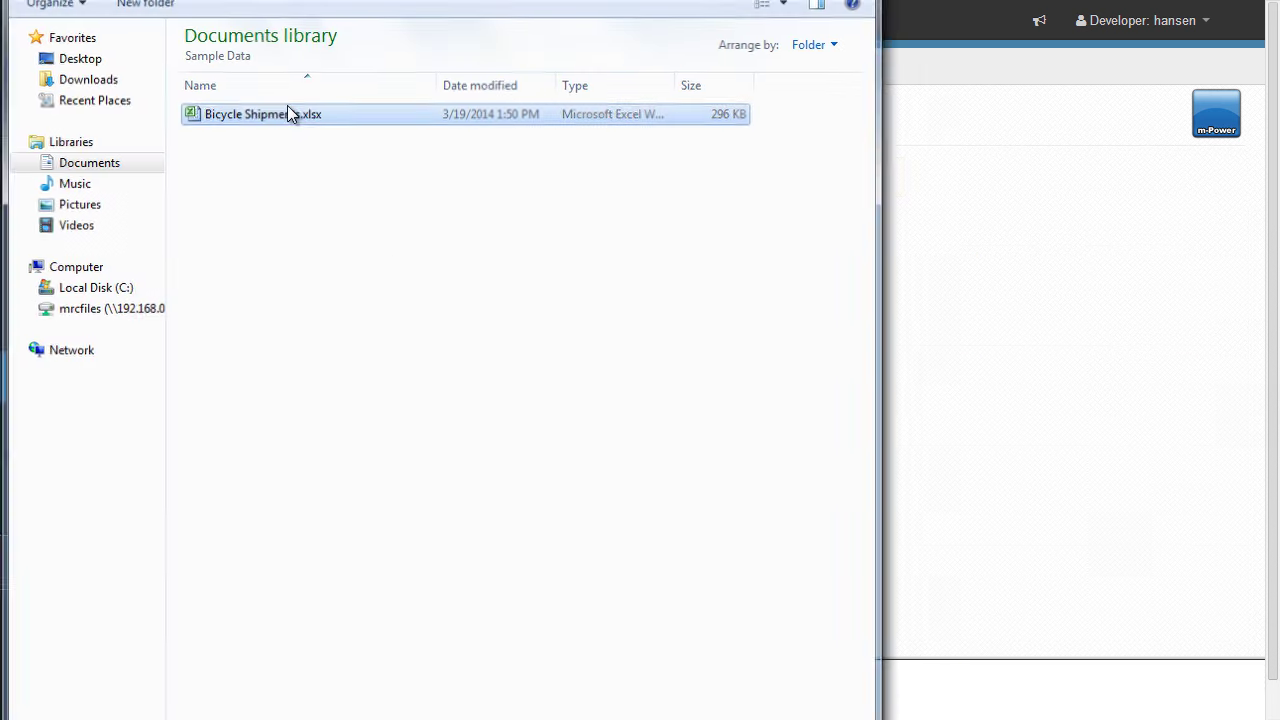
{"action": "double_click", "coordinate": [287, 113]}
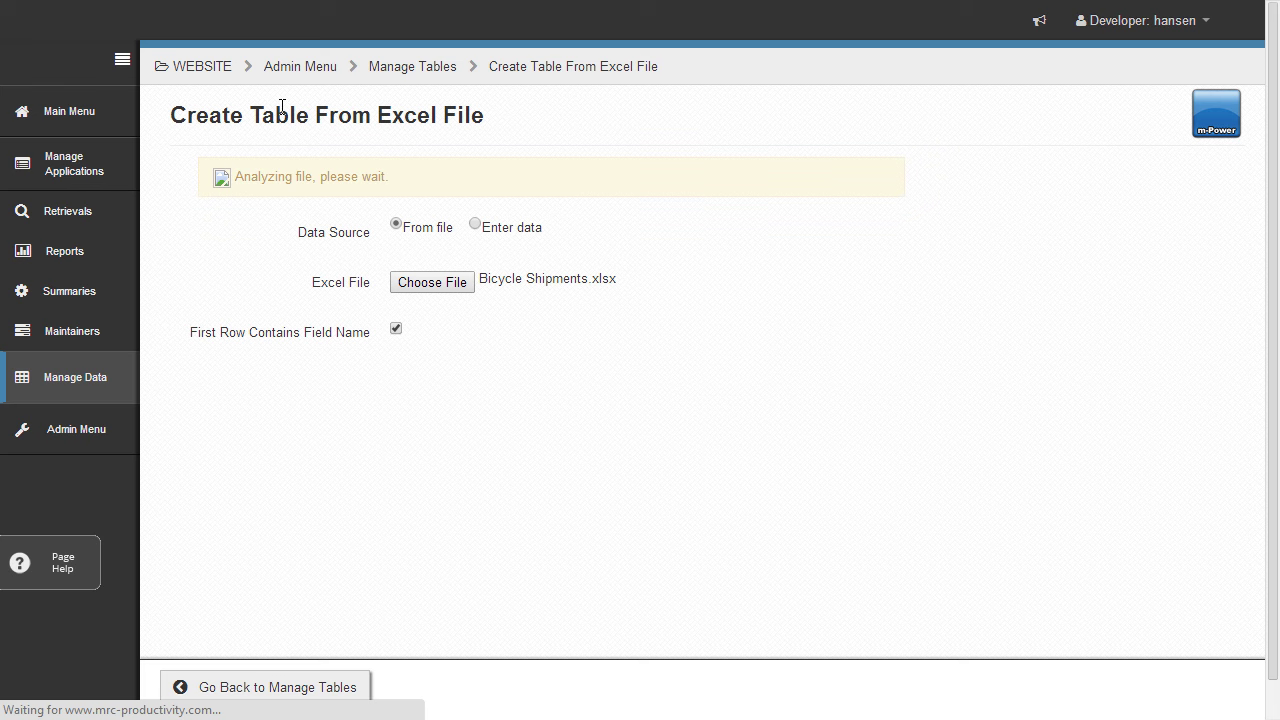
{"action": "scroll", "coordinate": [284, 112], "scroll_direction": "down", "scroll_amount": 4}
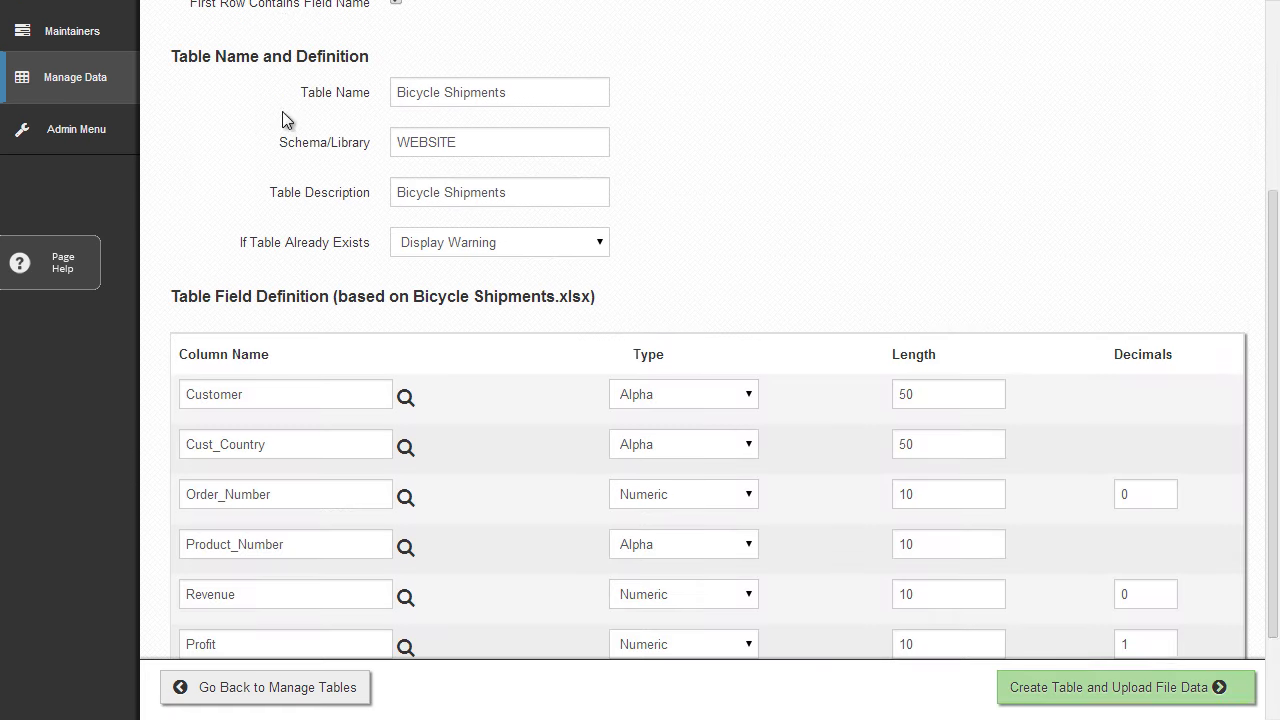
{"action": "left_click", "coordinate": [1055, 687]}
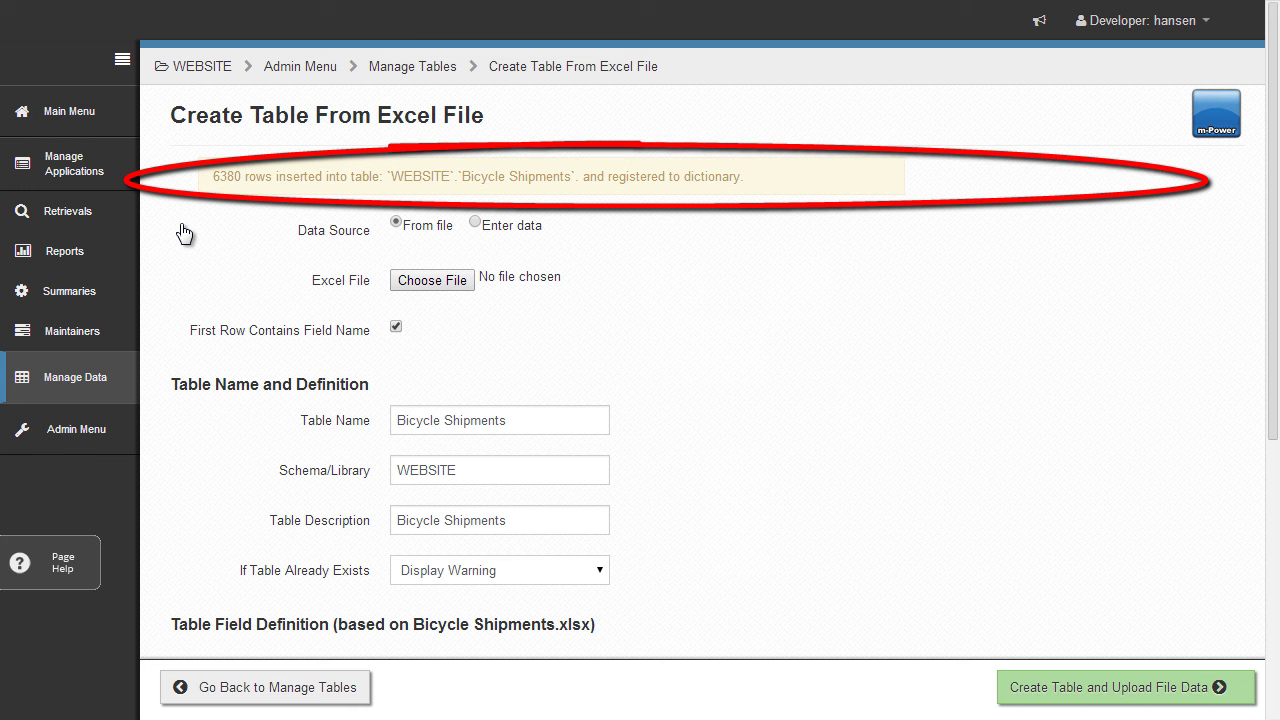
- Look for the Bicycle Shipments table in the list of managed tables
{"action": "left_click", "coordinate": [81, 378]}
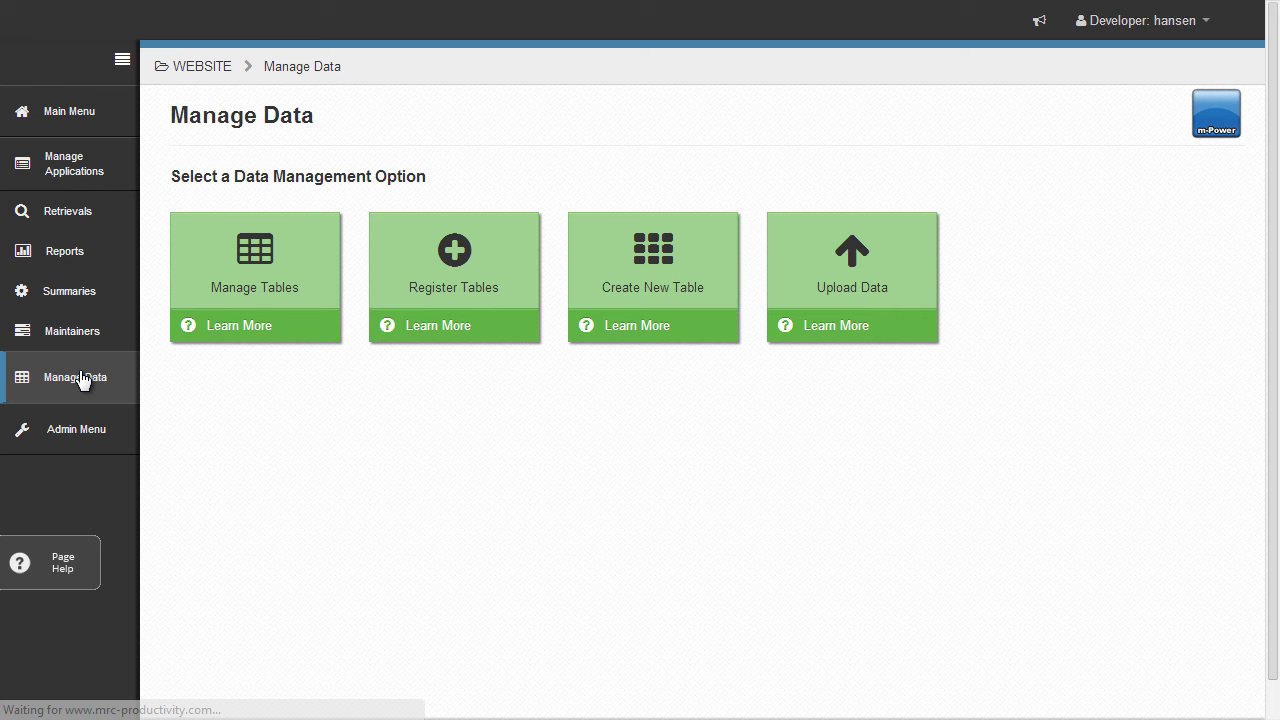
{"action": "left_click", "coordinate": [268, 279]}
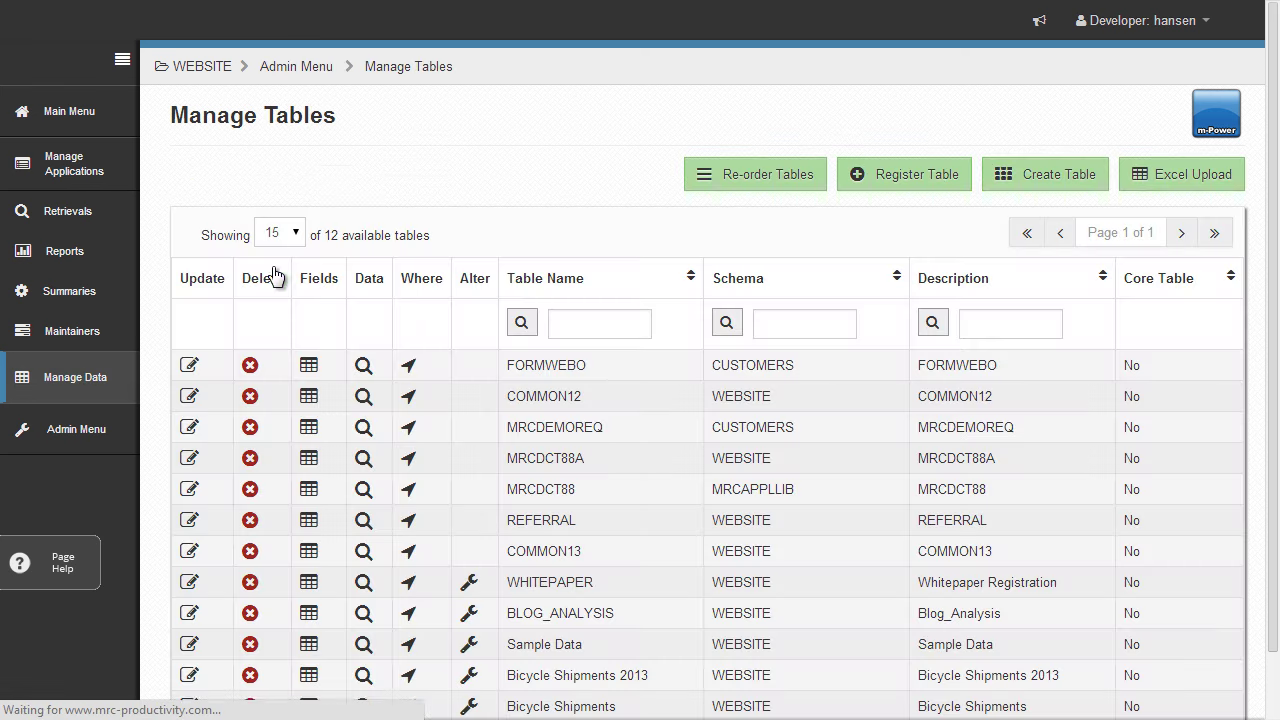
{"action": "scroll", "coordinate": [552, 341], "scroll_direction": "down", "scroll_amount": 1}
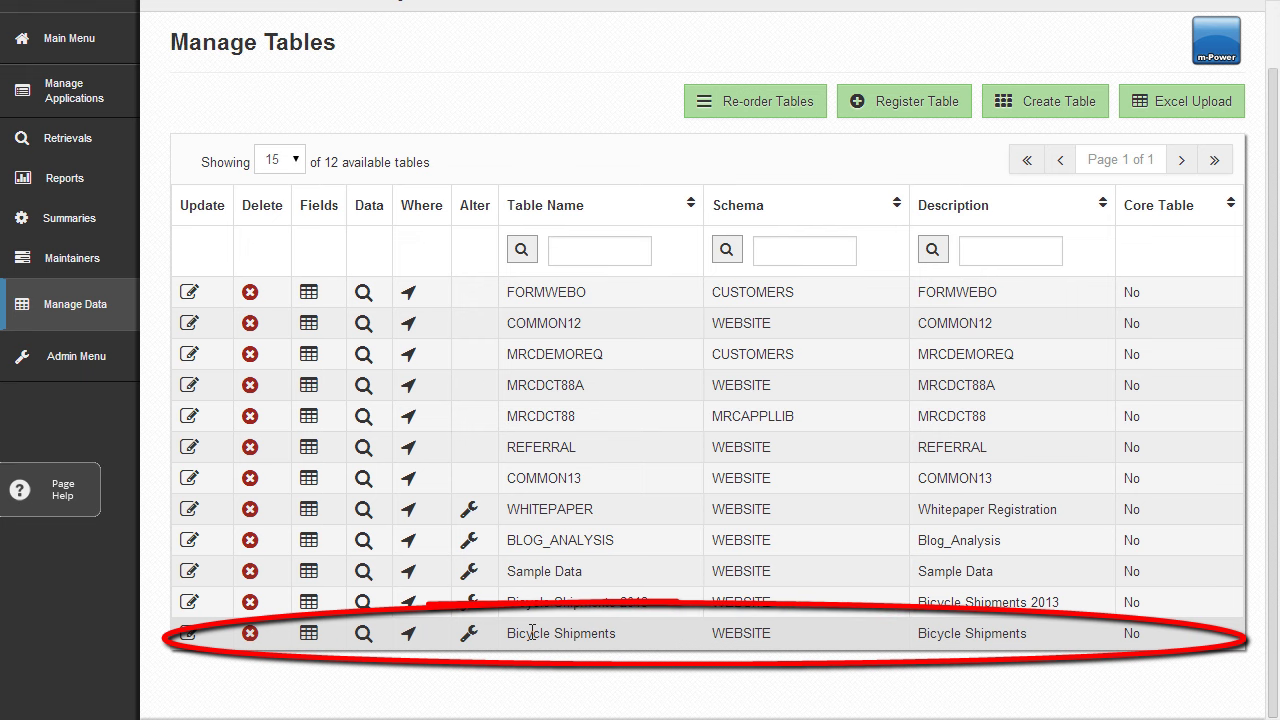
{"action": "scroll", "coordinate": [495, 580], "scroll_direction": "up", "scroll_amount": 1}
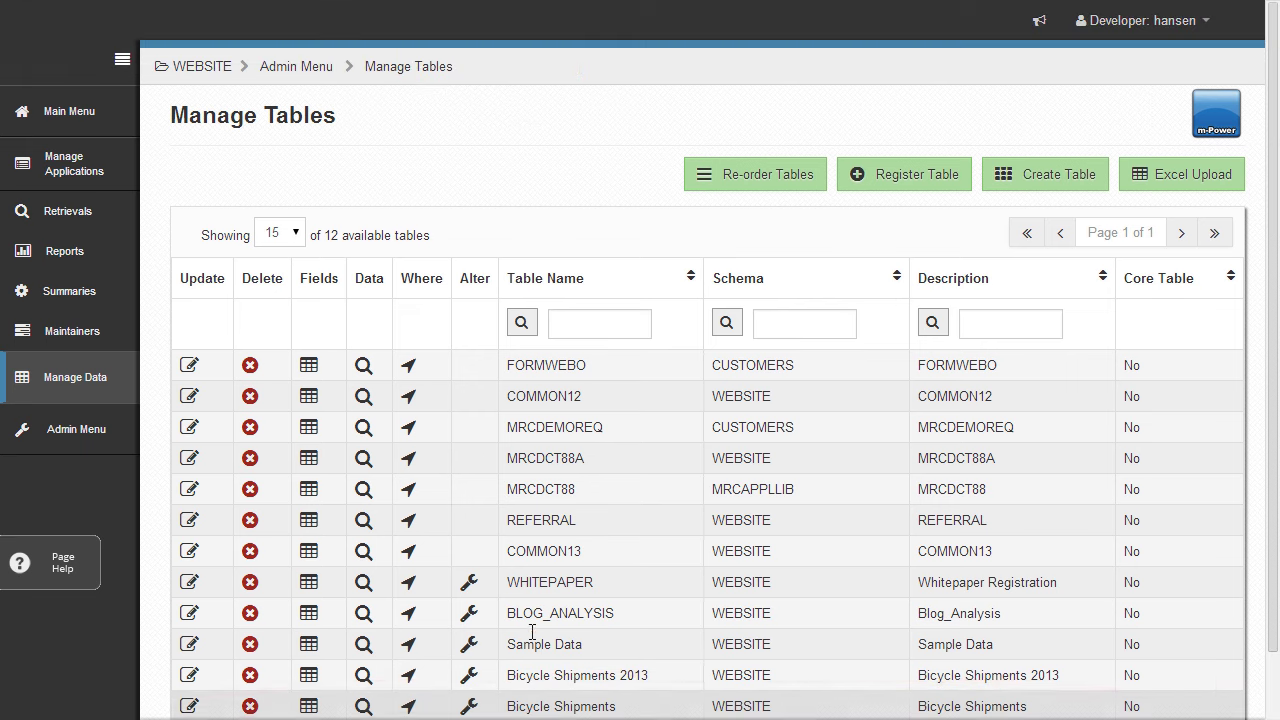
- Create a Maintainer application named Bicycle Orders with the Web 2.0 Grid Update Maintenance template and save its settings
{"action": "left_click", "coordinate": [105, 113]}
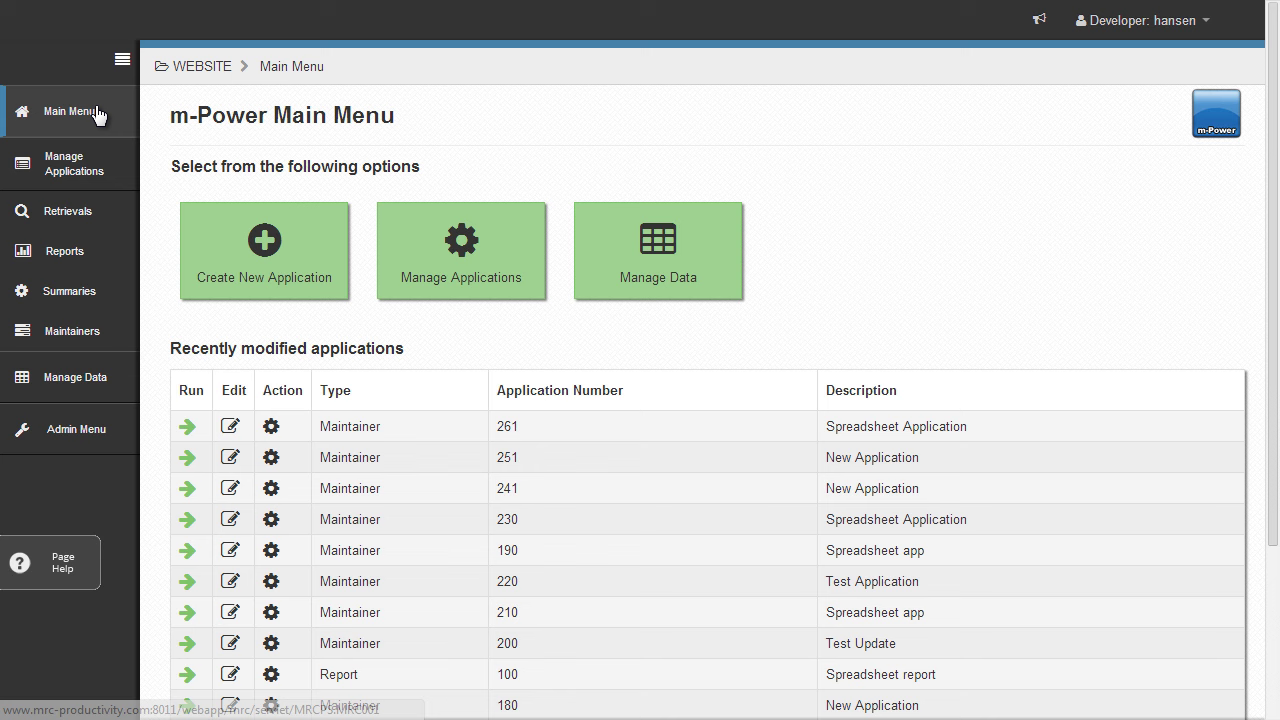
{"action": "left_click", "coordinate": [261, 239]}
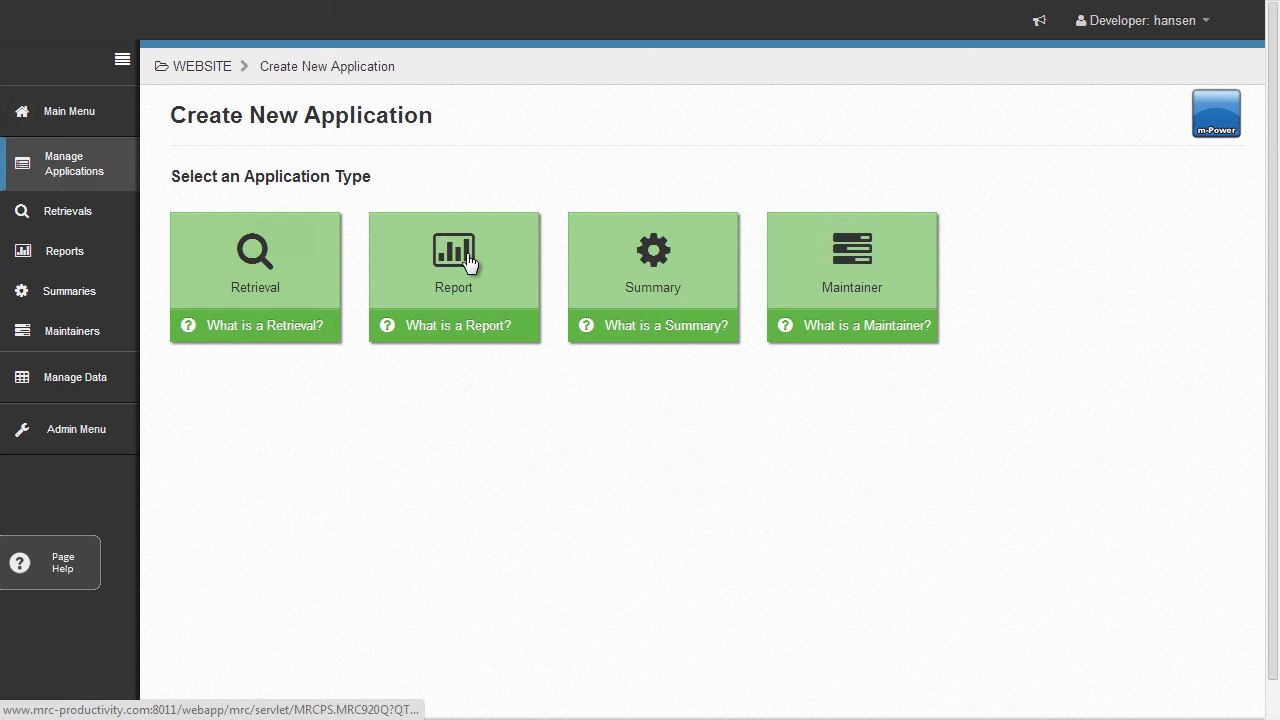
{"action": "left_click", "coordinate": [908, 268]}
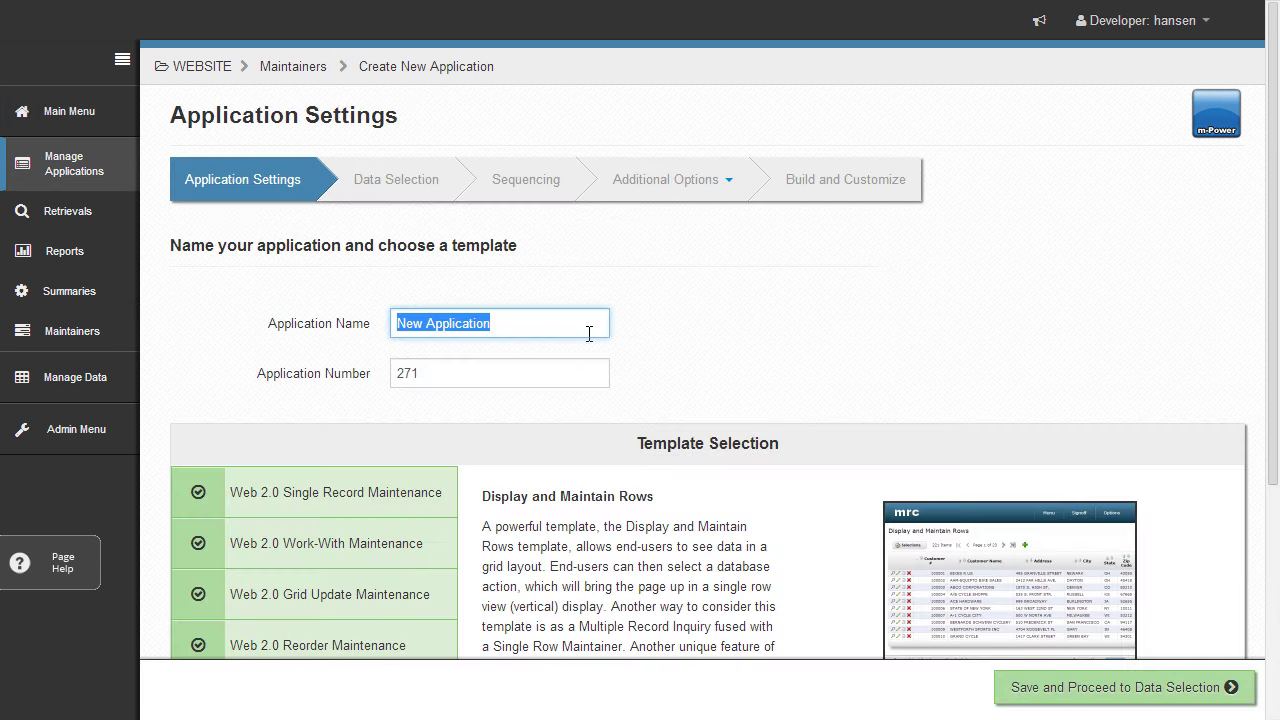
{"action": "type", "text": "Bicycle Orders"}
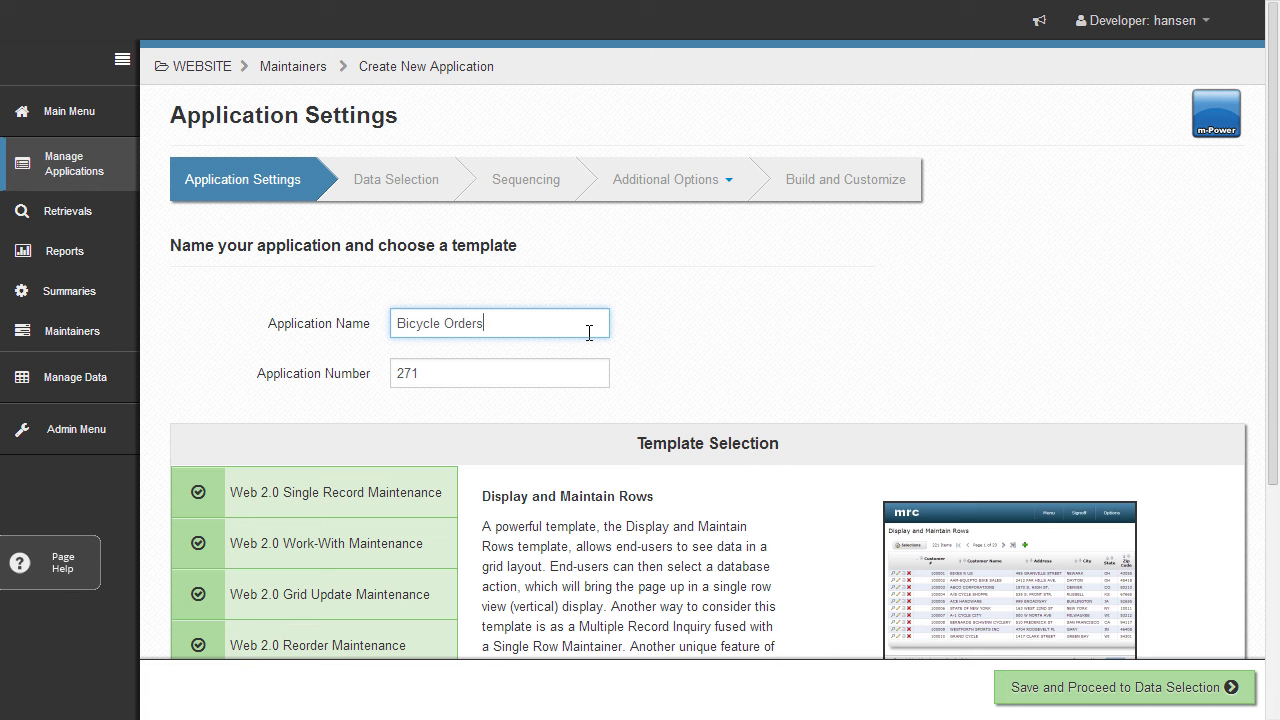
{"action": "scroll", "coordinate": [687, 364], "scroll_direction": "down", "scroll_amount": 2}
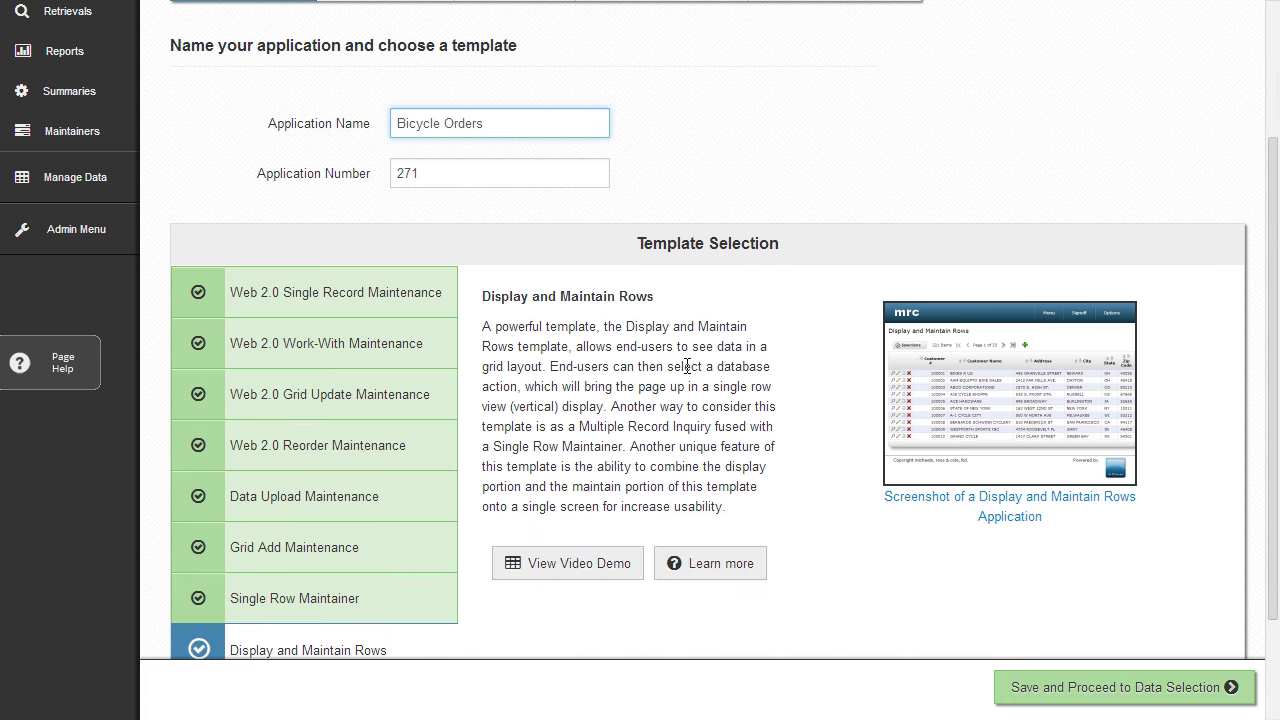
{"action": "left_click", "coordinate": [408, 398]}
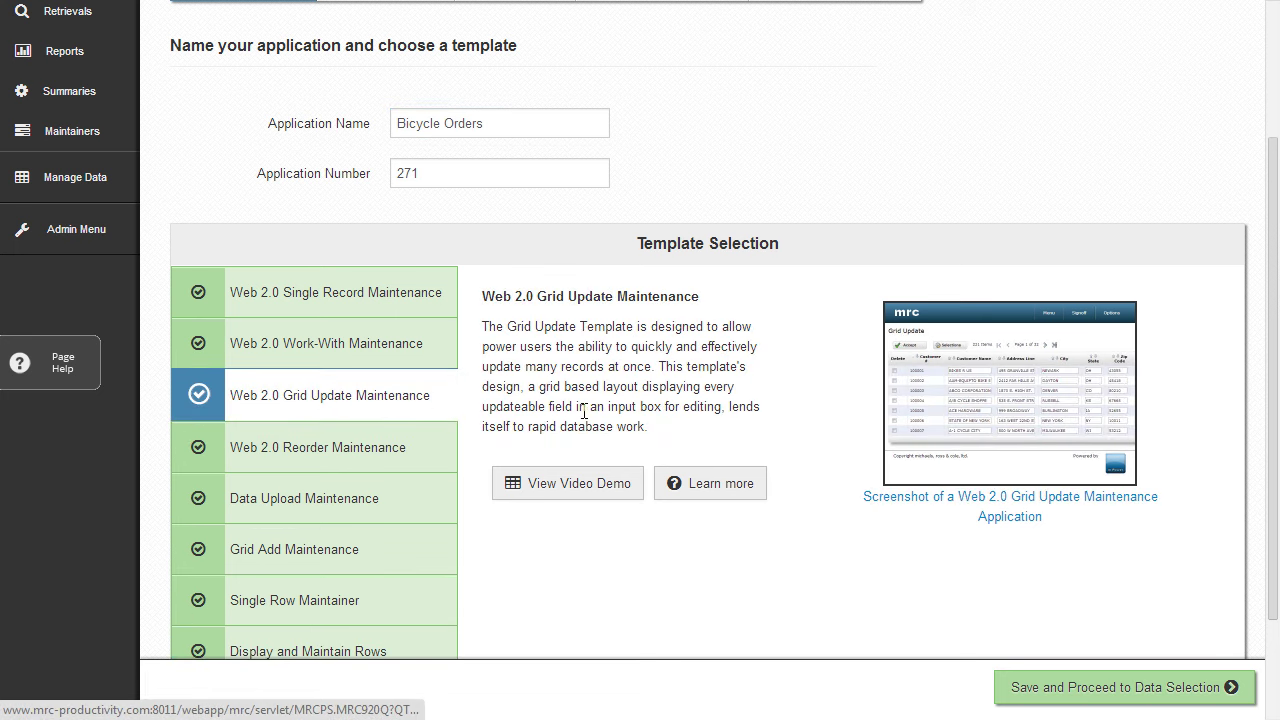
{"action": "left_click", "coordinate": [1062, 692]}
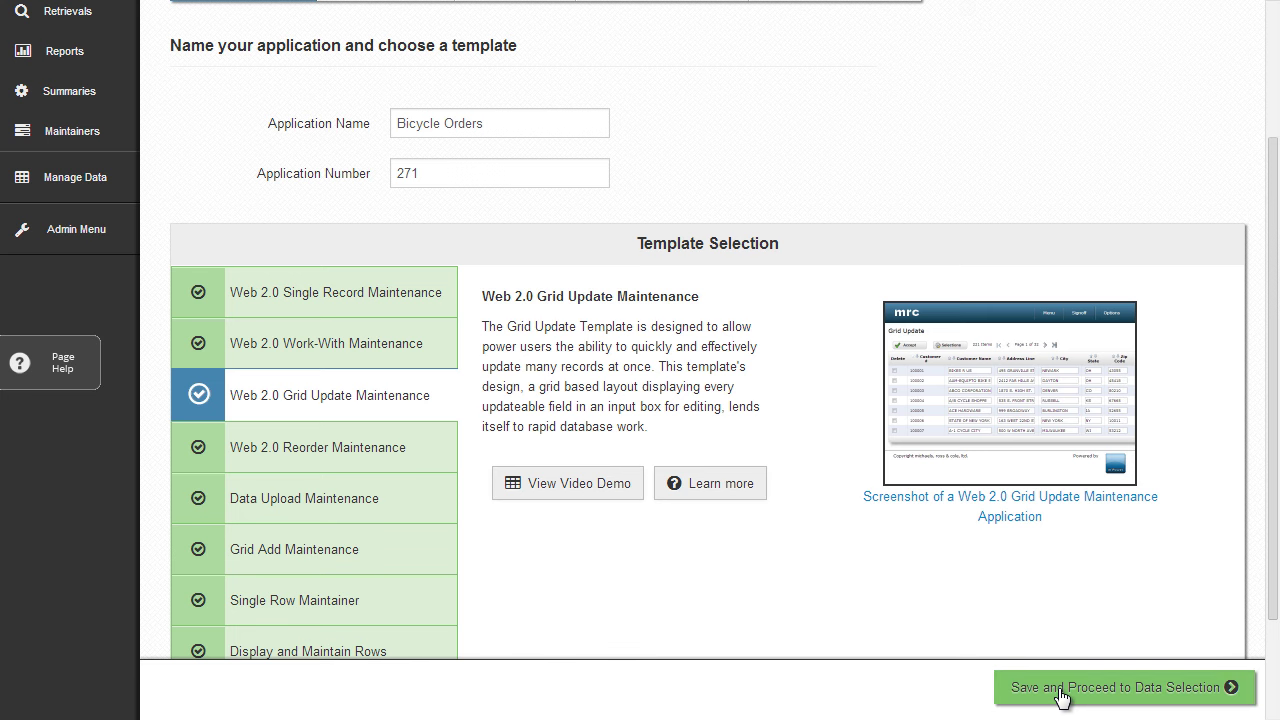
- Choose Bicycle Shipments as the application's primary table, include all its fields and finish the data selection
{"action": "scroll", "coordinate": [461, 498], "scroll_direction": "down", "scroll_amount": 2}
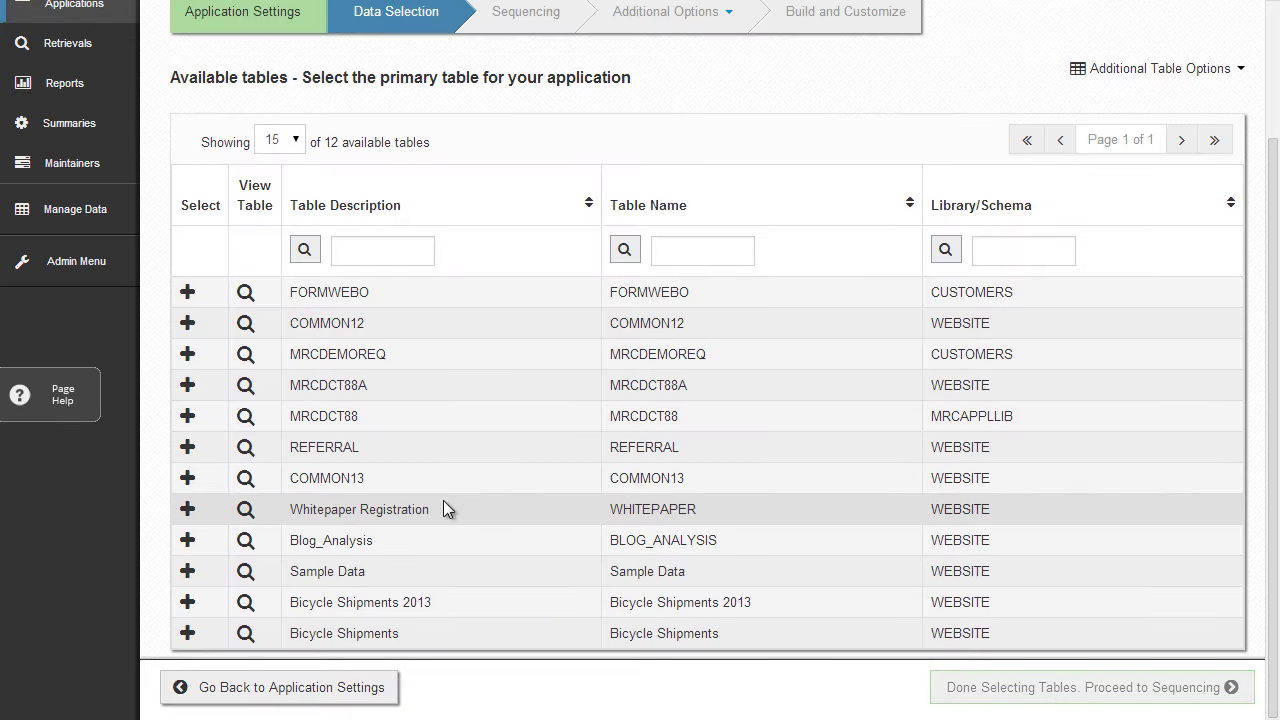
{"action": "left_click", "coordinate": [188, 633]}
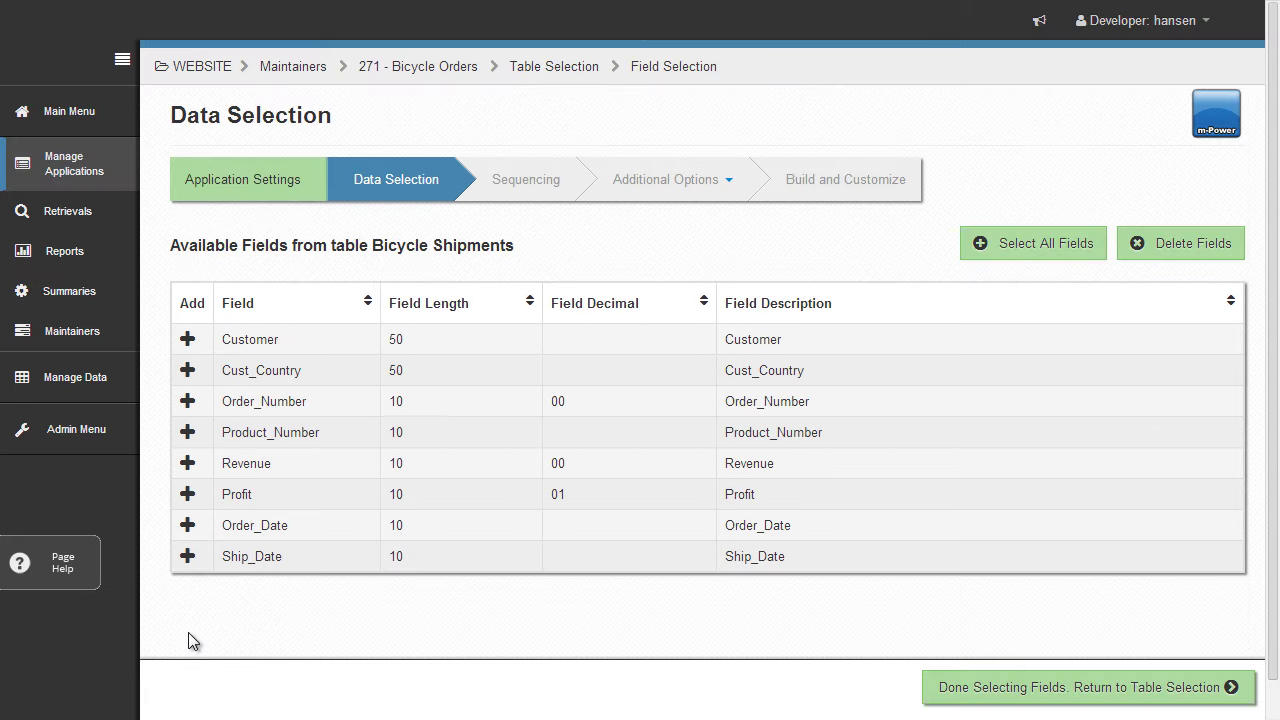
{"action": "left_click", "coordinate": [989, 249]}
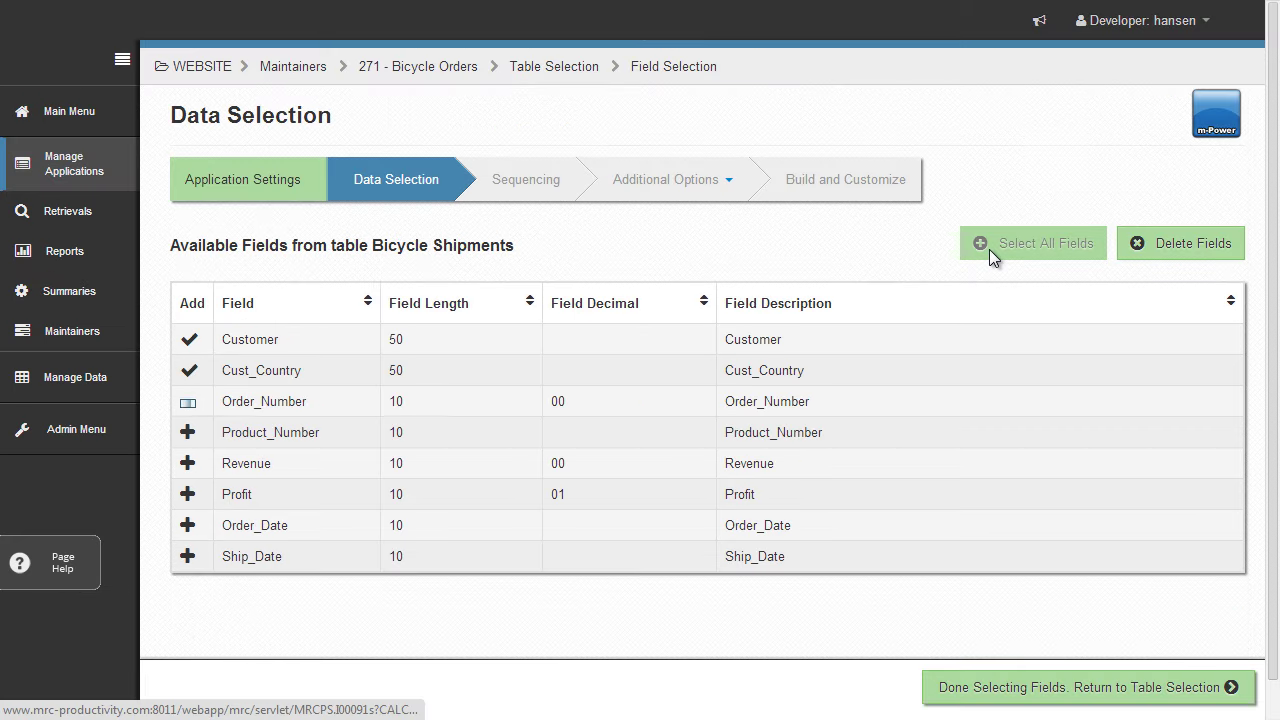
{"action": "left_click", "coordinate": [988, 686]}
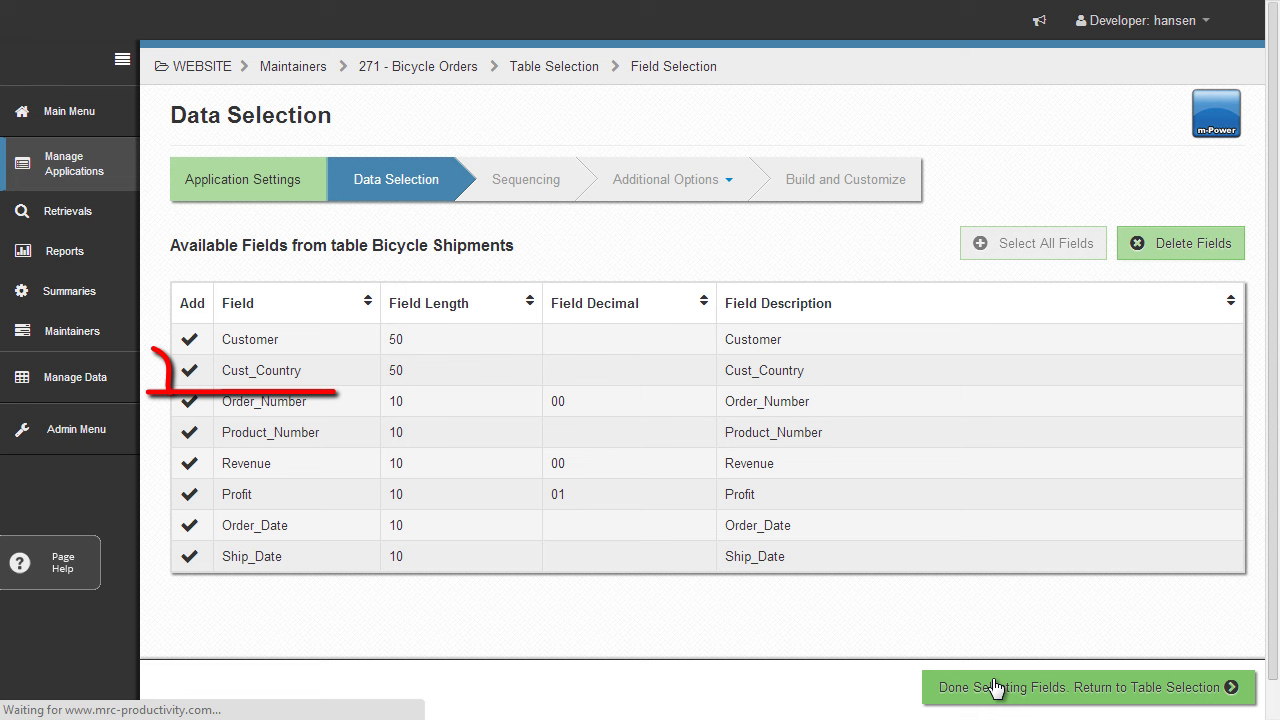
{"action": "left_click", "coordinate": [946, 690]}
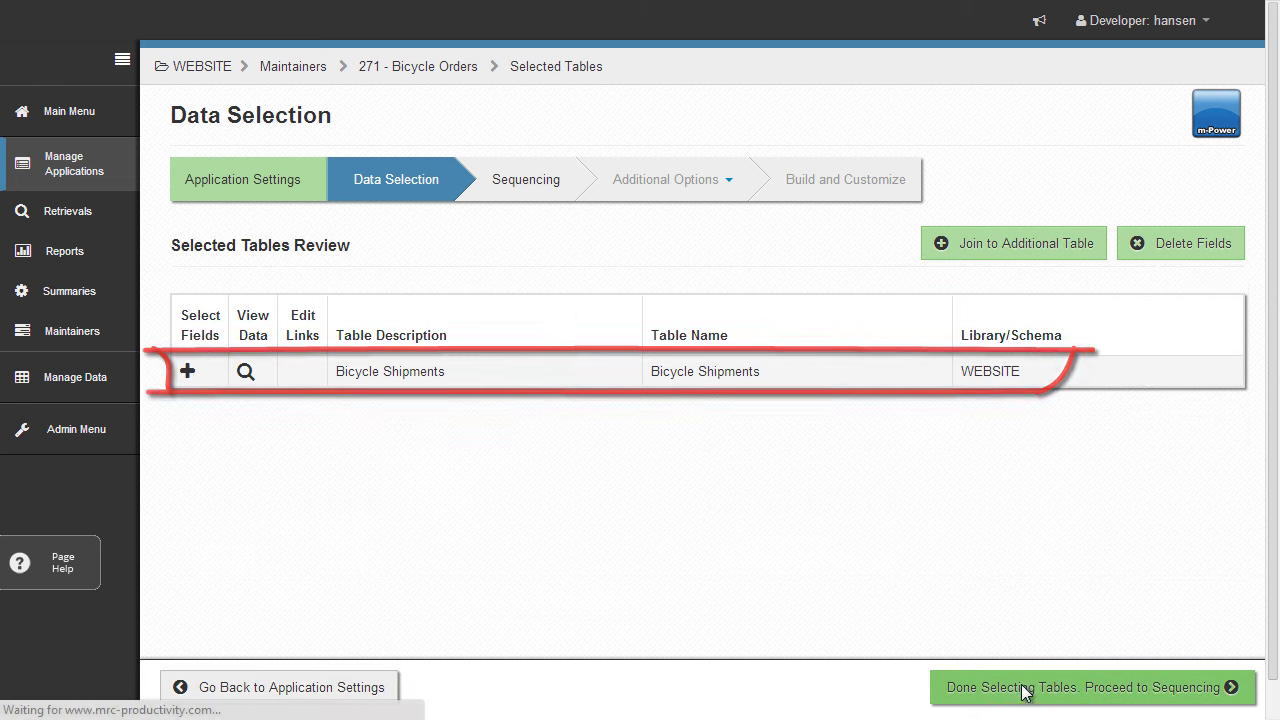
- Sequence the application by Customer in ascending order and proceed past the additional options to build and customize it
{"action": "left_click", "coordinate": [502, 314]}
{"action": "left_click", "coordinate": [502, 314]}
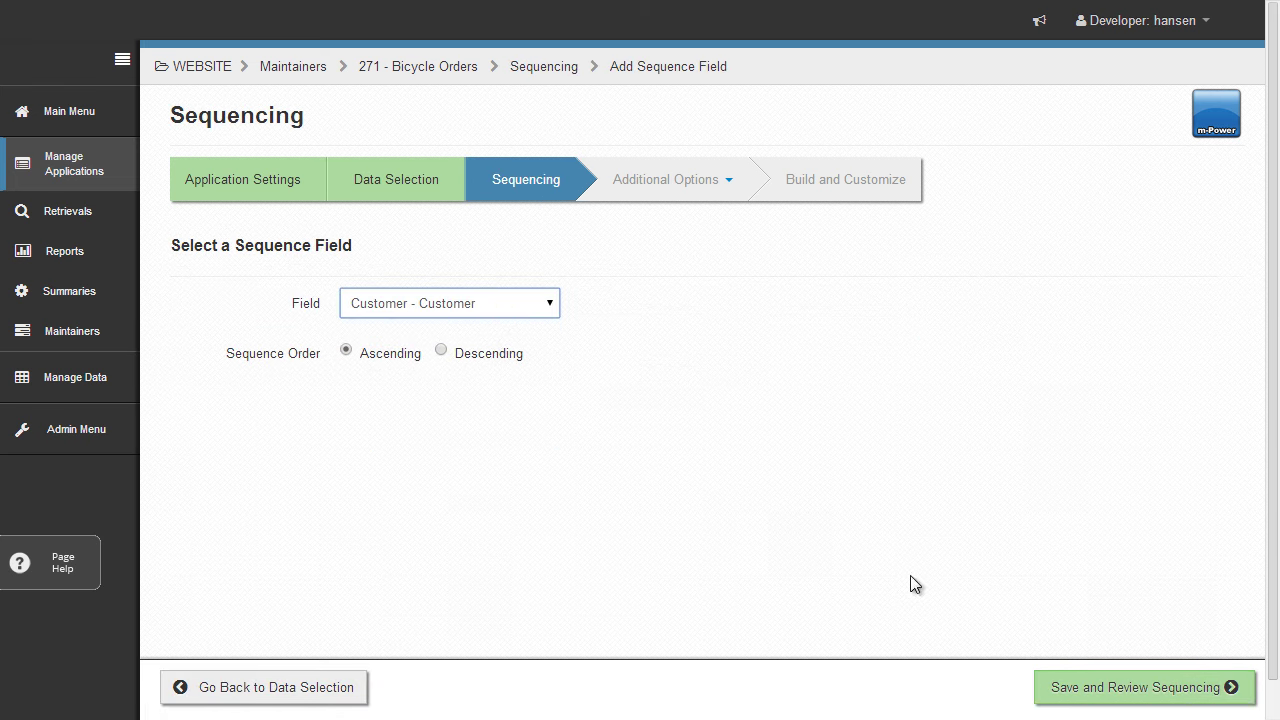
{"action": "left_click", "coordinate": [1088, 700]}
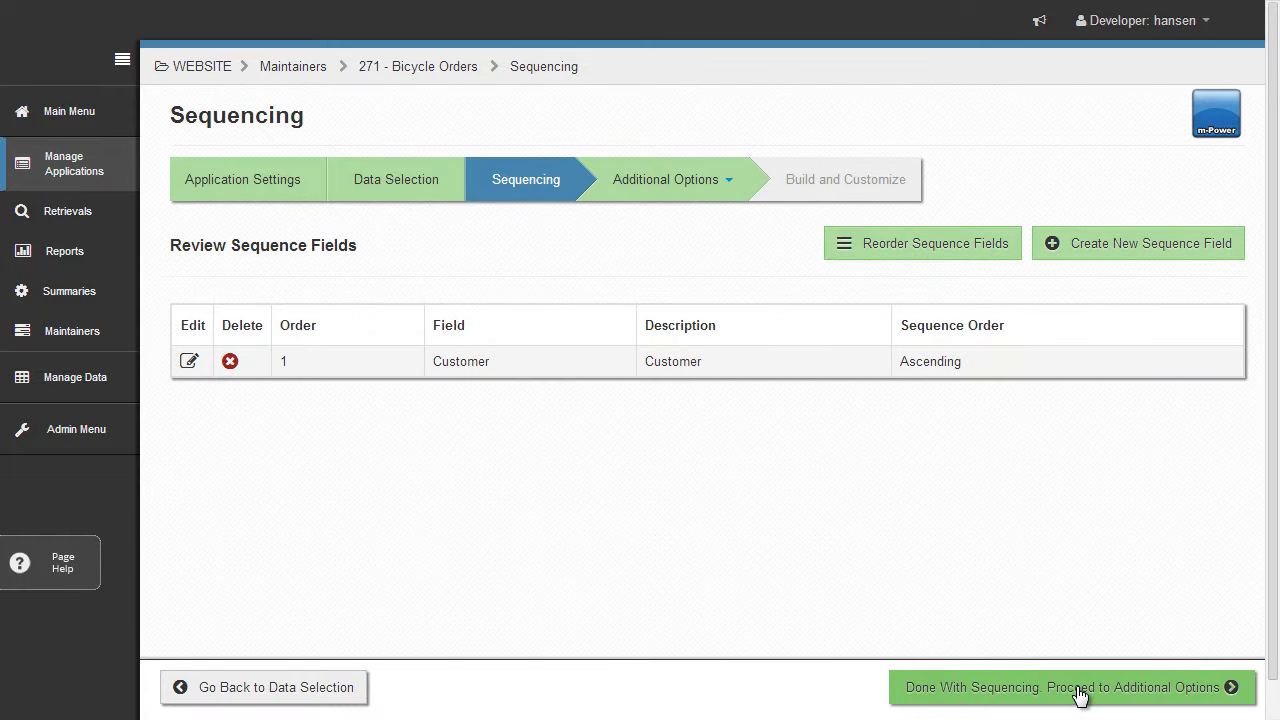
{"action": "left_click", "coordinate": [1080, 690]}
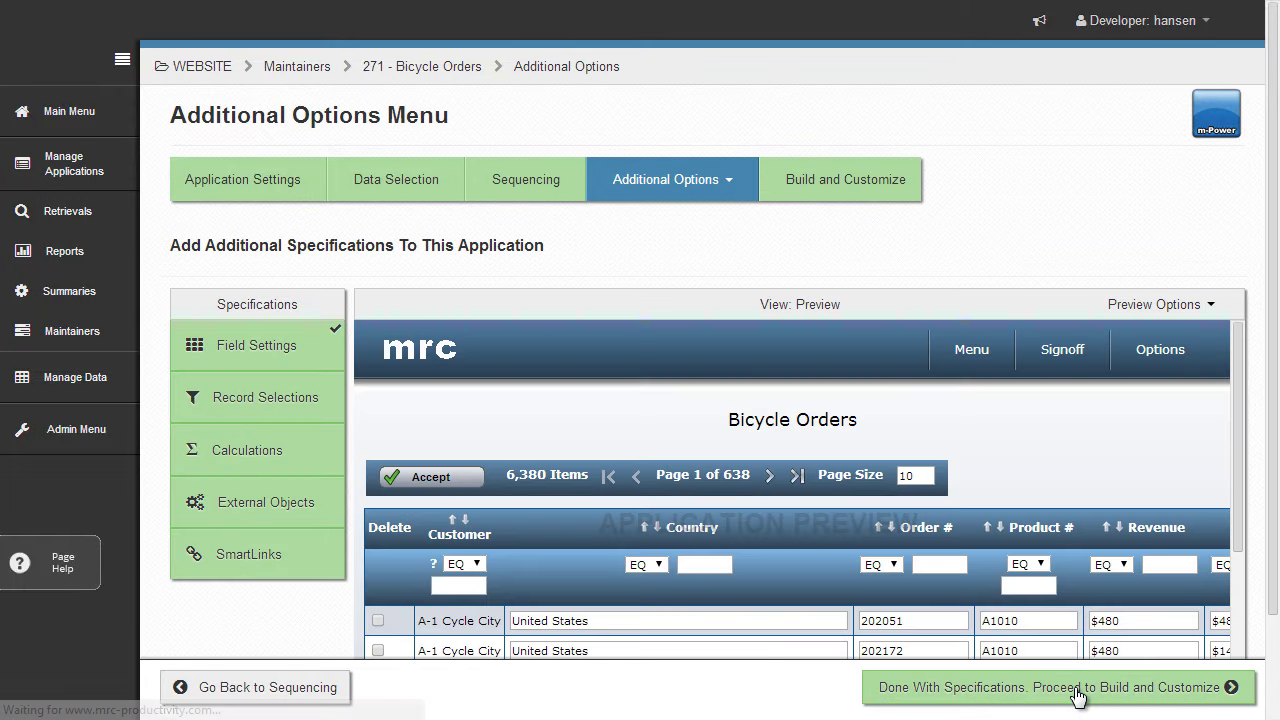
{"action": "left_click", "coordinate": [1076, 690]}
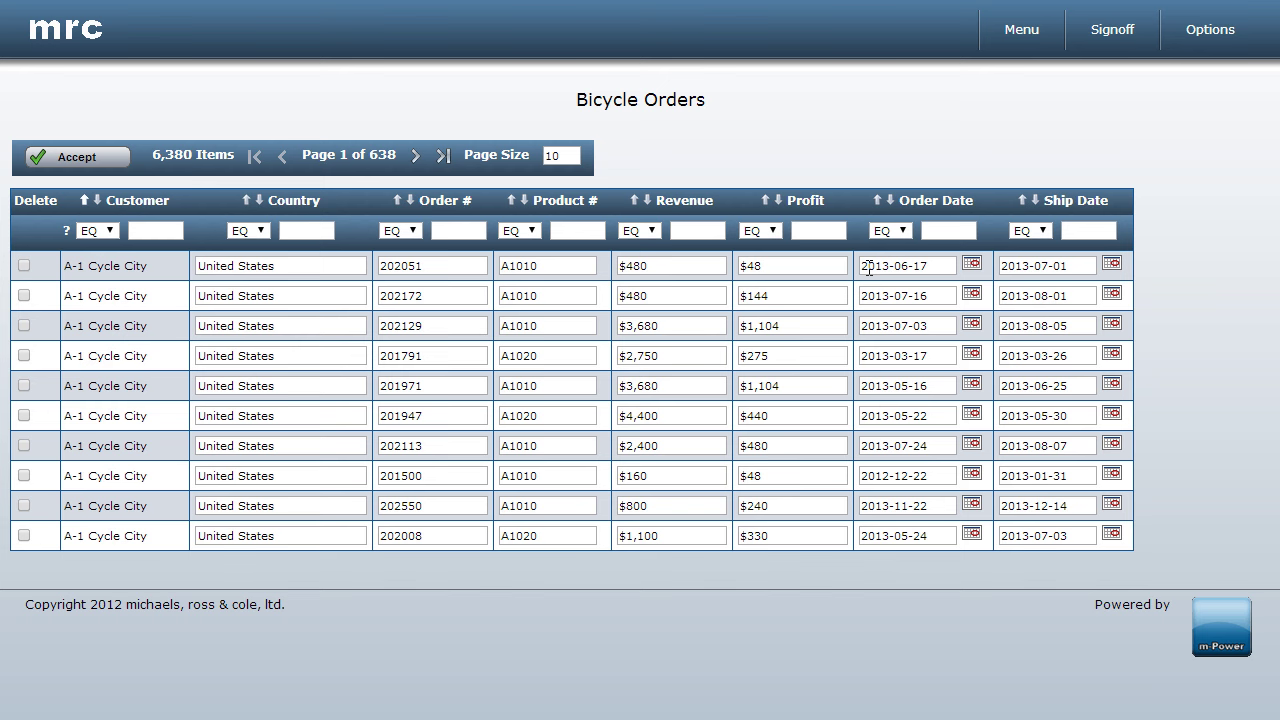
- Pick an order date from the calendar for the first A-1 Cycle City order
{"action": "left_click", "coordinate": [979, 261]}
{"action": "left_click", "coordinate": [1207, 347]}
- Sort the Bicycle Orders records by revenue in descending order and filter them to the customer Bernard's Schwinn Cyclery
{"action": "left_click", "coordinate": [648, 201]}
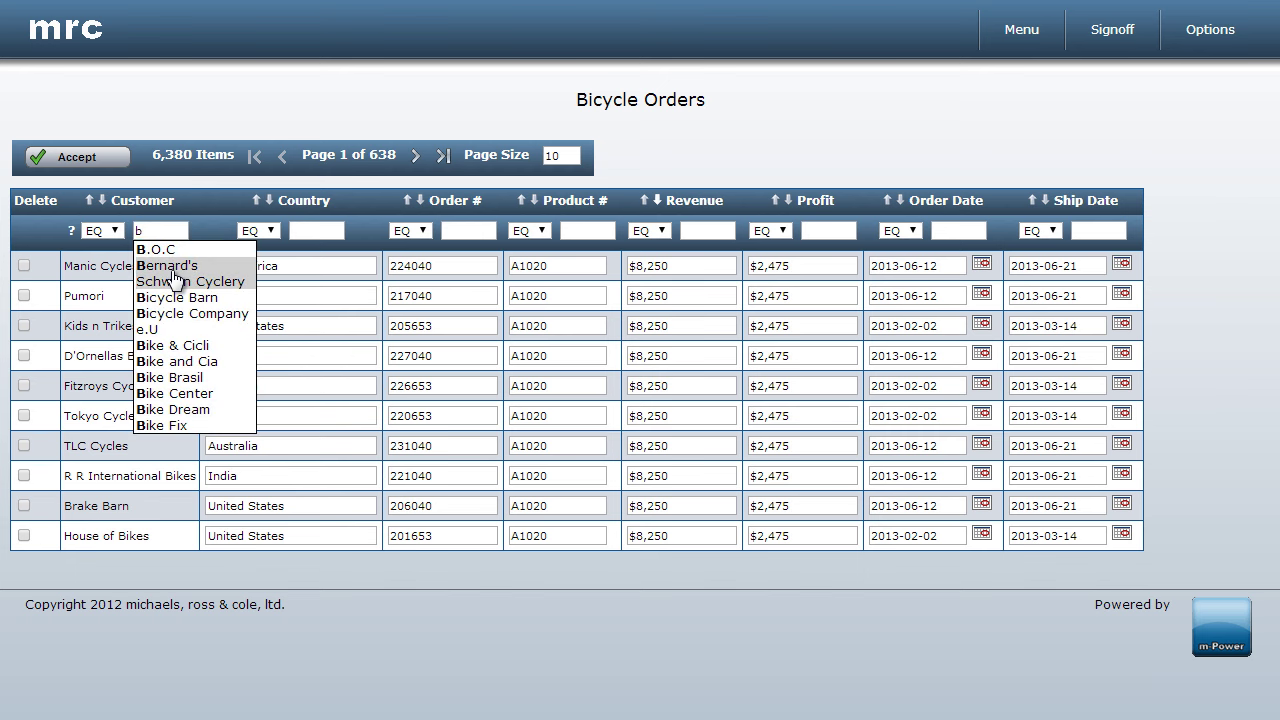
{"action": "left_click", "coordinate": [171, 270]}
{"action": "left_click", "coordinate": [108, 163]}
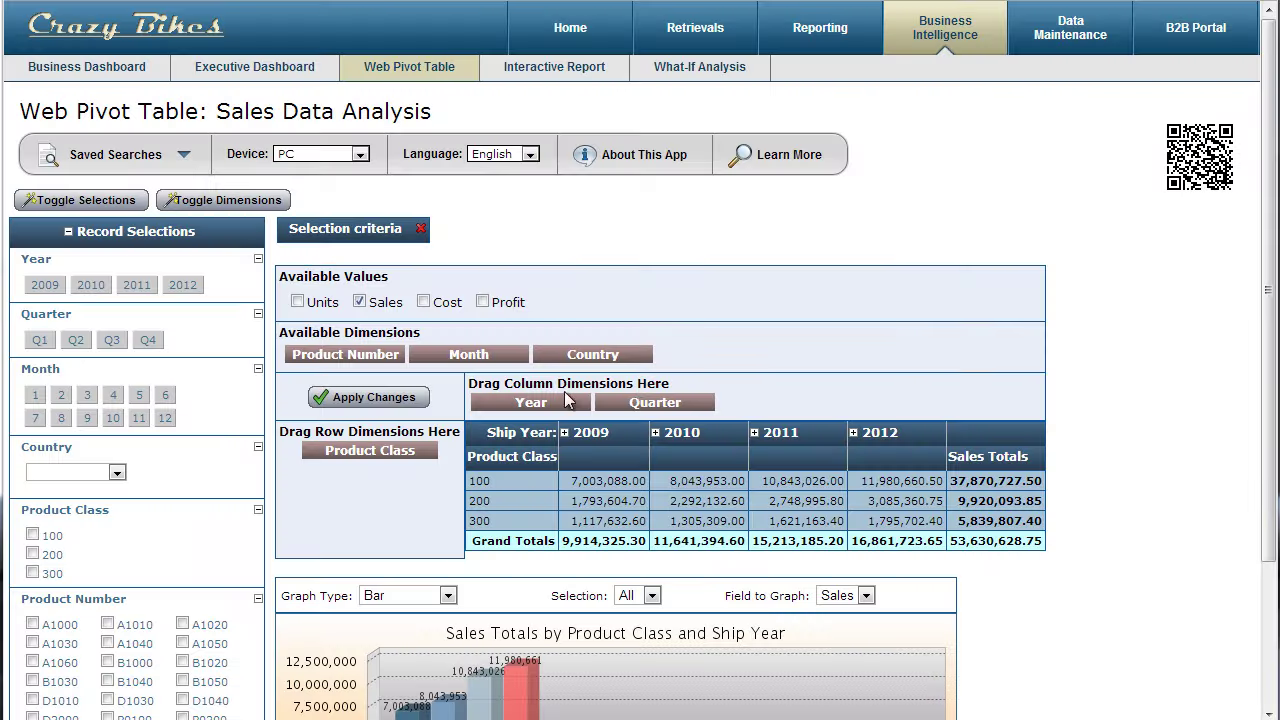
- Move the Year dimension from the columns to the rows in the Sales Data Analysis web pivot table
{"action": "left_click_drag", "start_coordinate": [553, 403], "coordinate": [371, 443]}
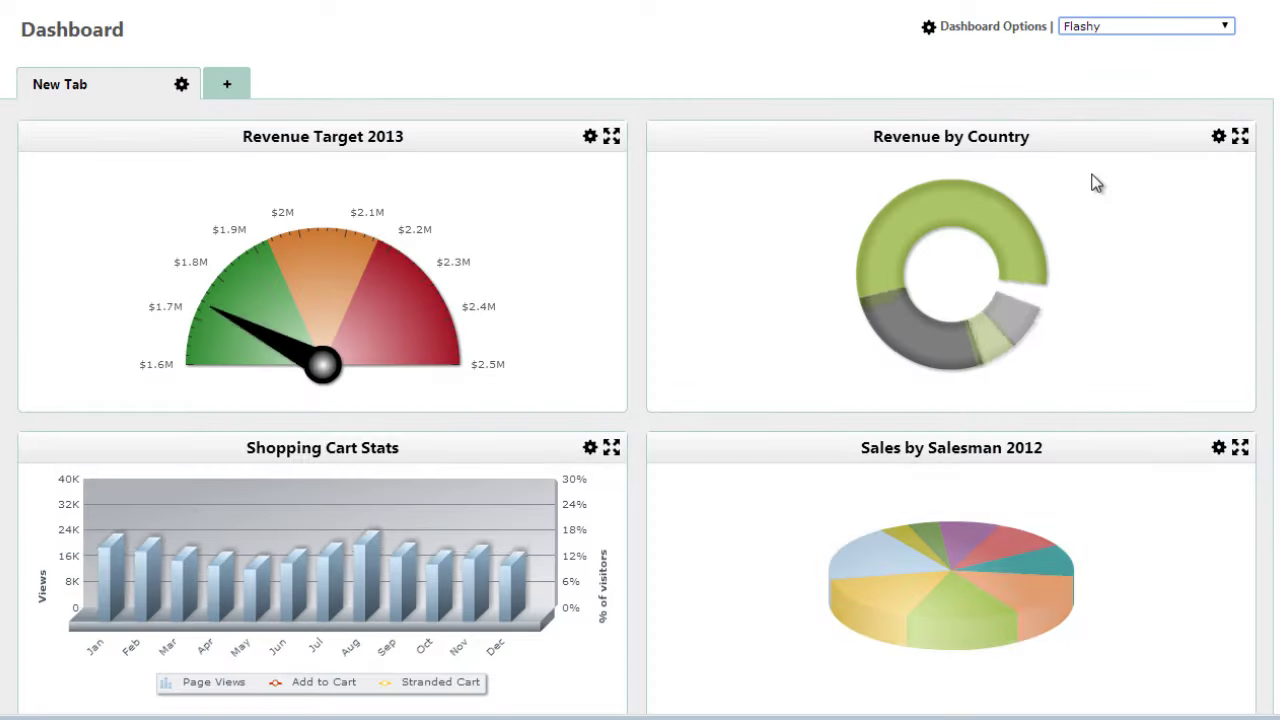